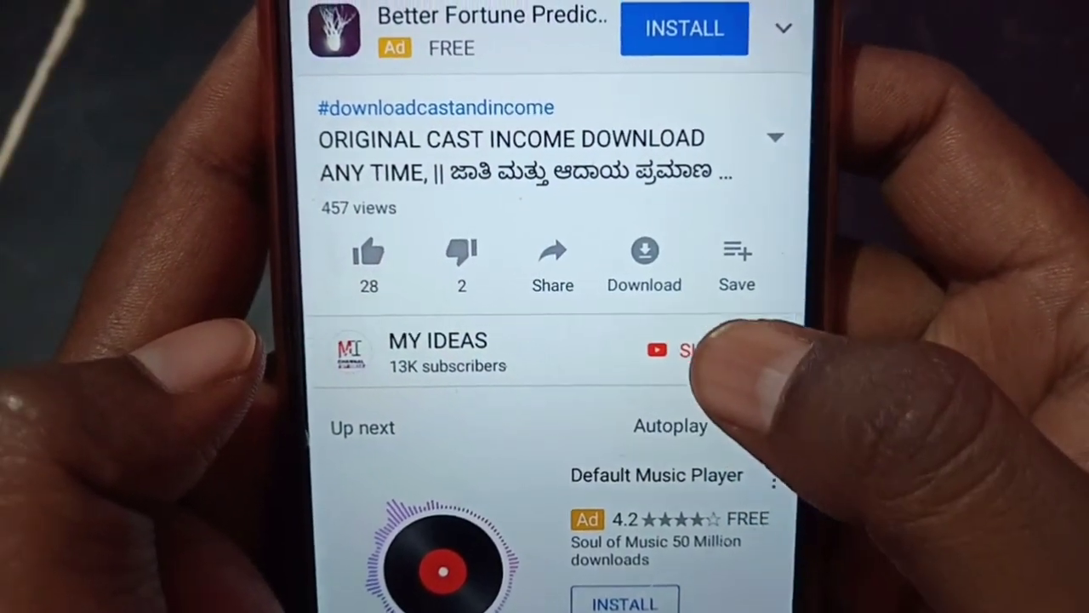
Step: Subscribe to MY IDEAS with all notifications on, like the video, and bring up its Share options
left_click(694, 350)
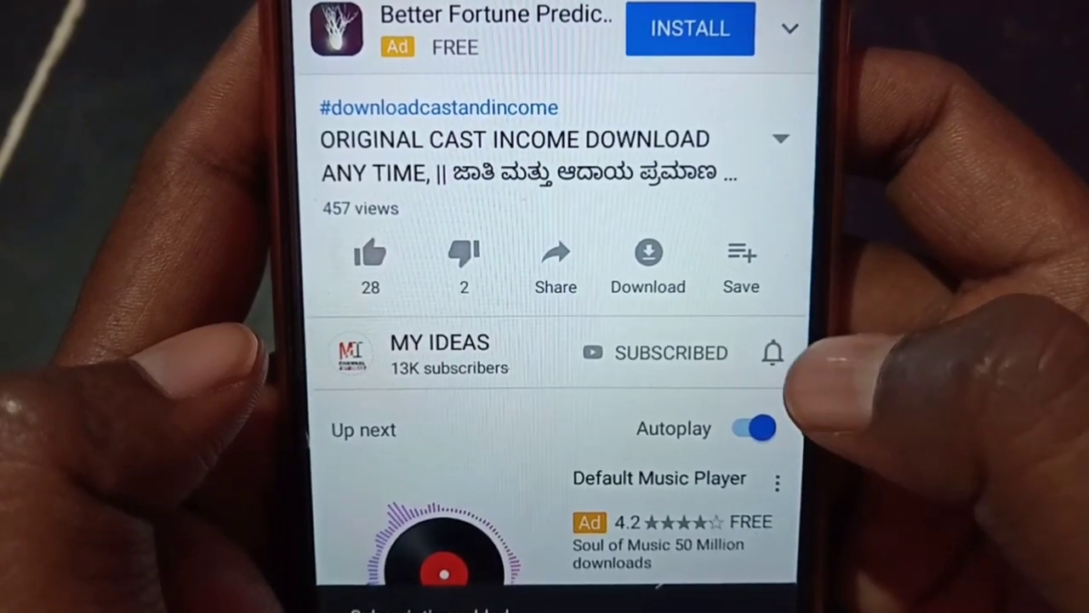
left_click(770, 352)
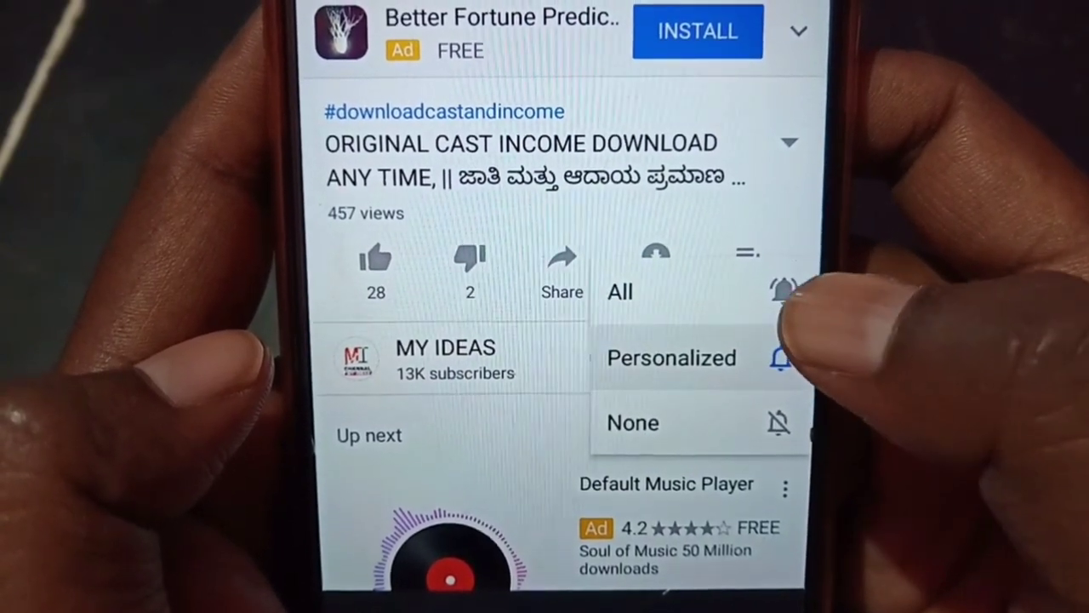
left_click(785, 292)
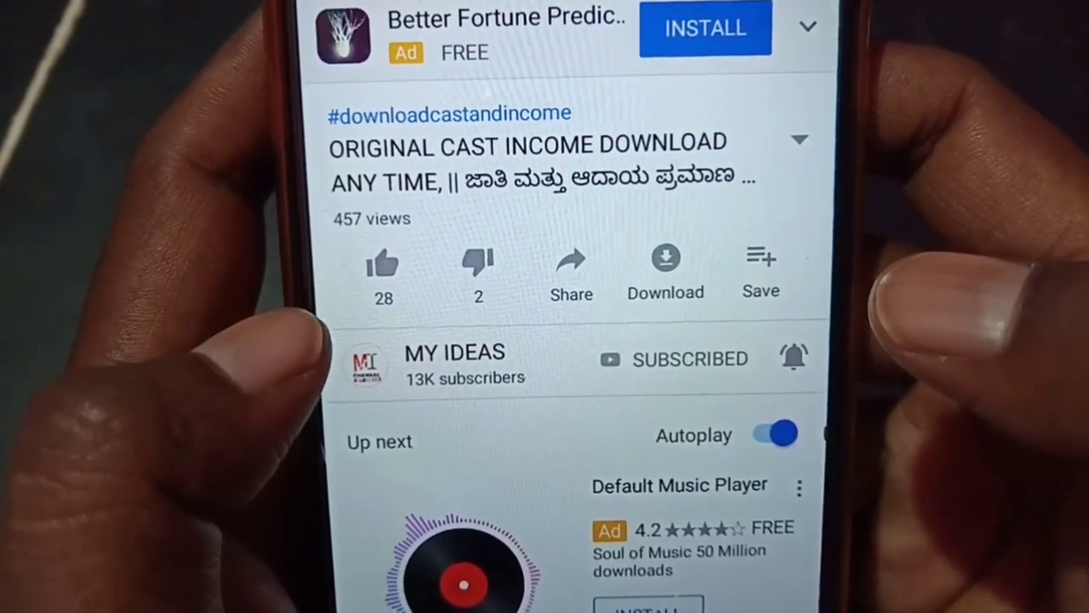
left_click(381, 265)
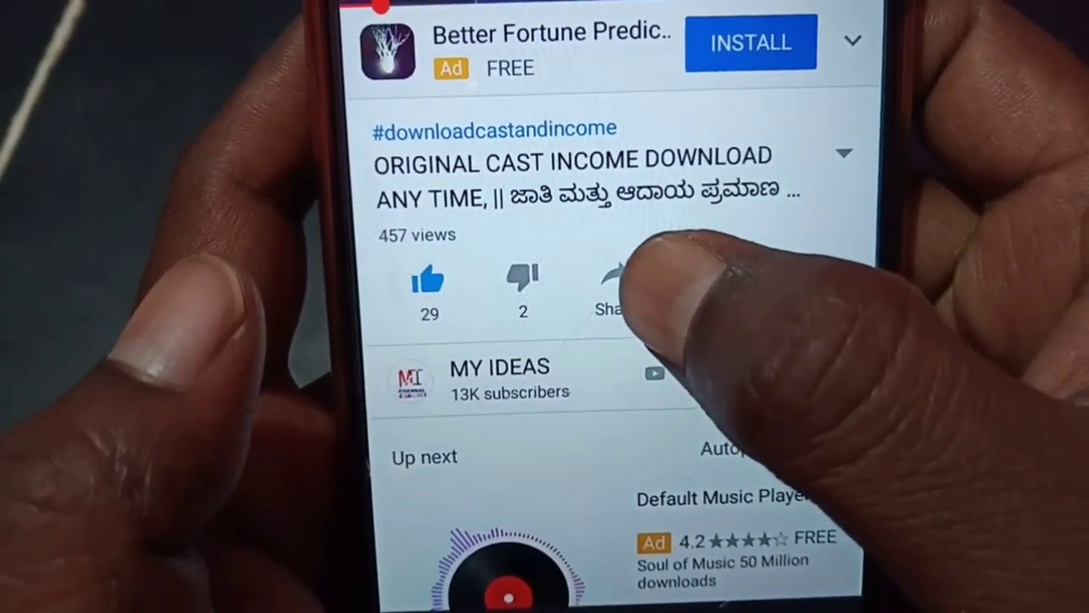
left_click(699, 281)
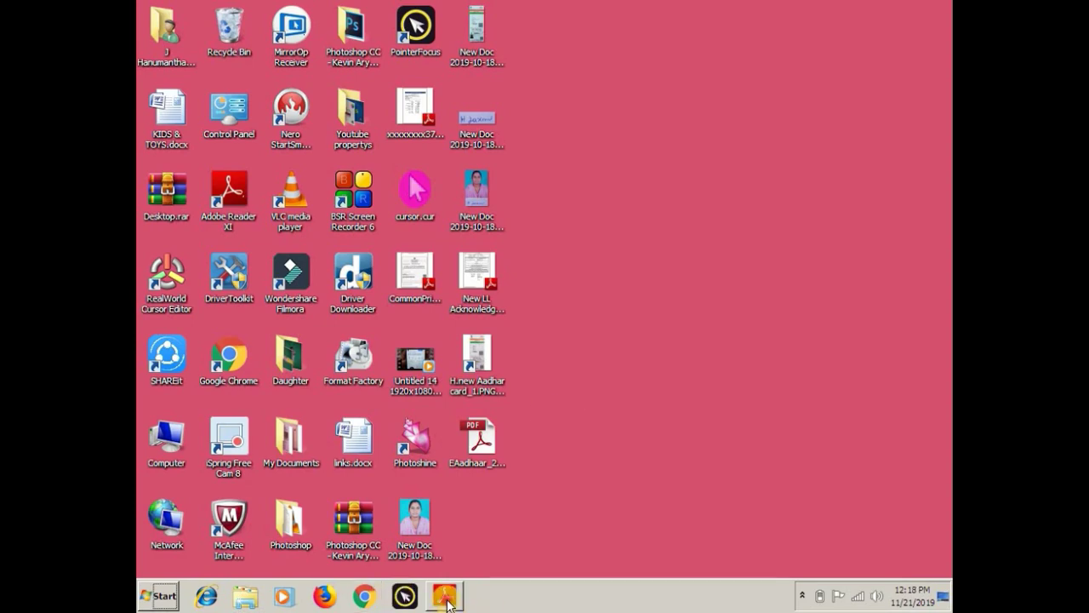
Step: Bring the open e-Aadhaar PDF to the front to review it, then close Adobe Reader
left_click(445, 597)
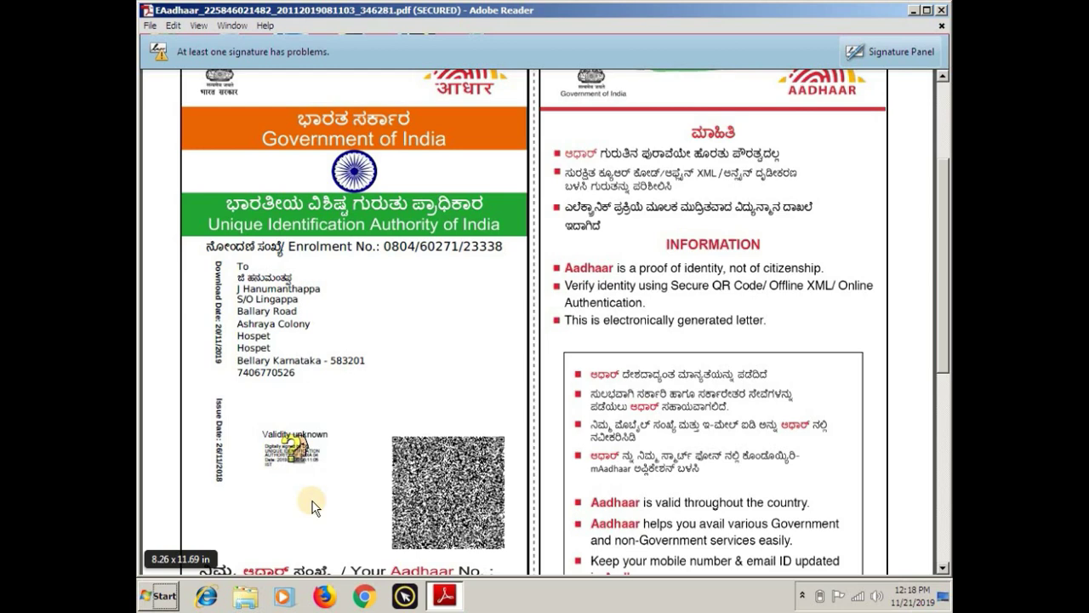
key("alt+F4")
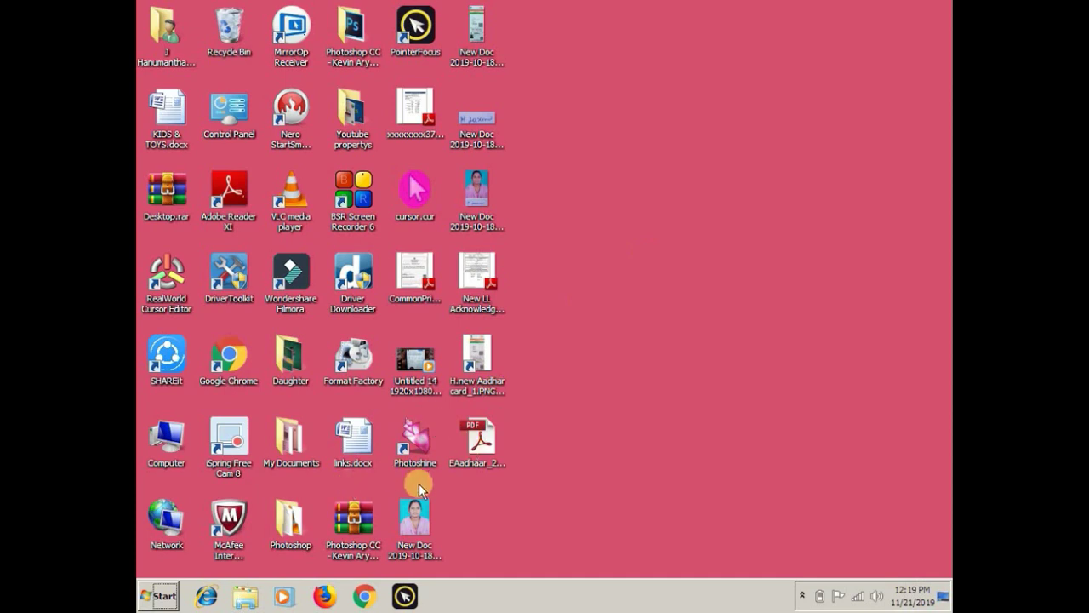
Step: Open the EAadhaar PDF from the desktop by pasting in its document open password
double_click(477, 443)
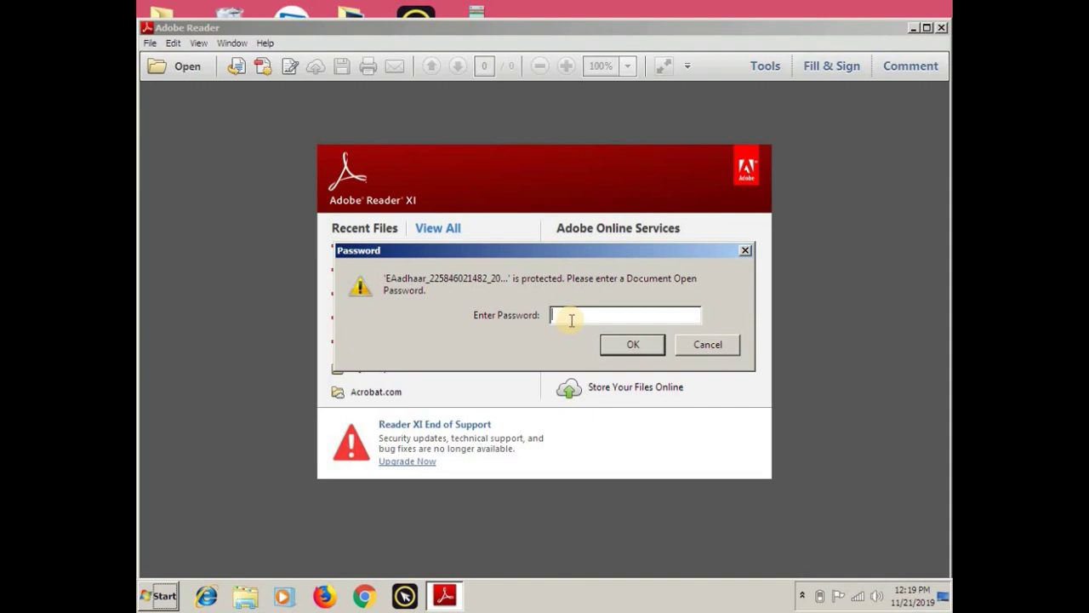
key("ctrl+v")
left_click(636, 346)
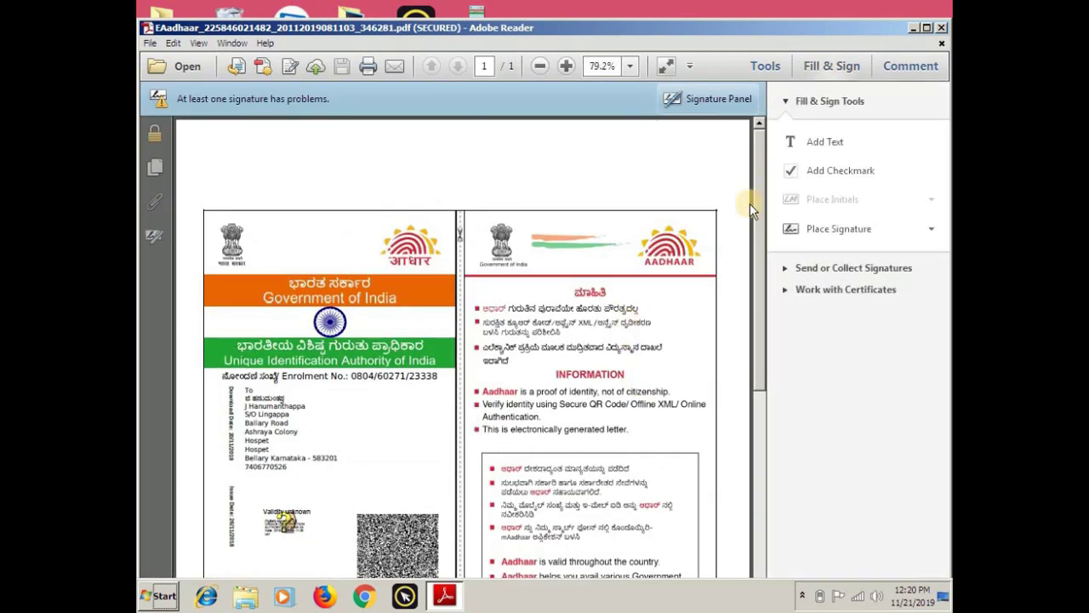
Step: Switch to Read Mode and scroll down to the signature marked 'Validity unknown'
left_click(664, 72)
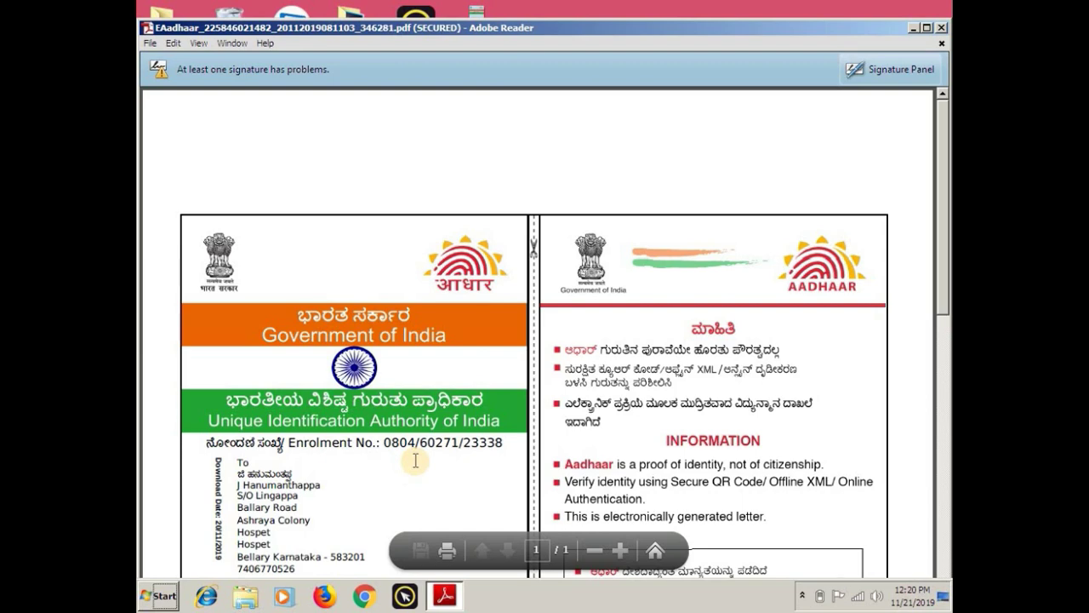
scroll(415, 460, "down", 3)
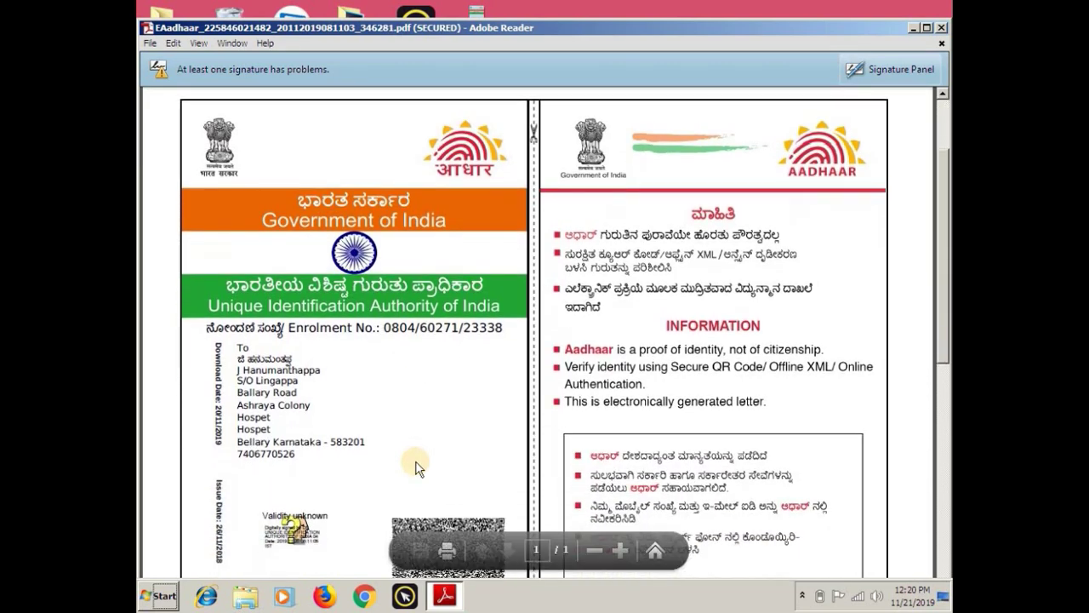
scroll(415, 466, "down", 2)
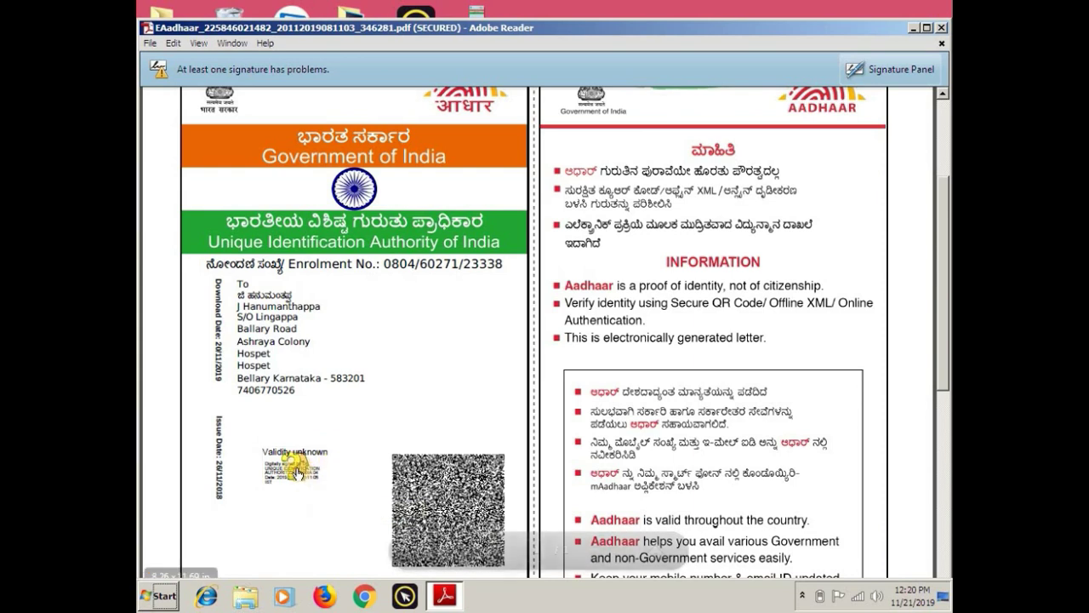
mouse_move(298, 473)
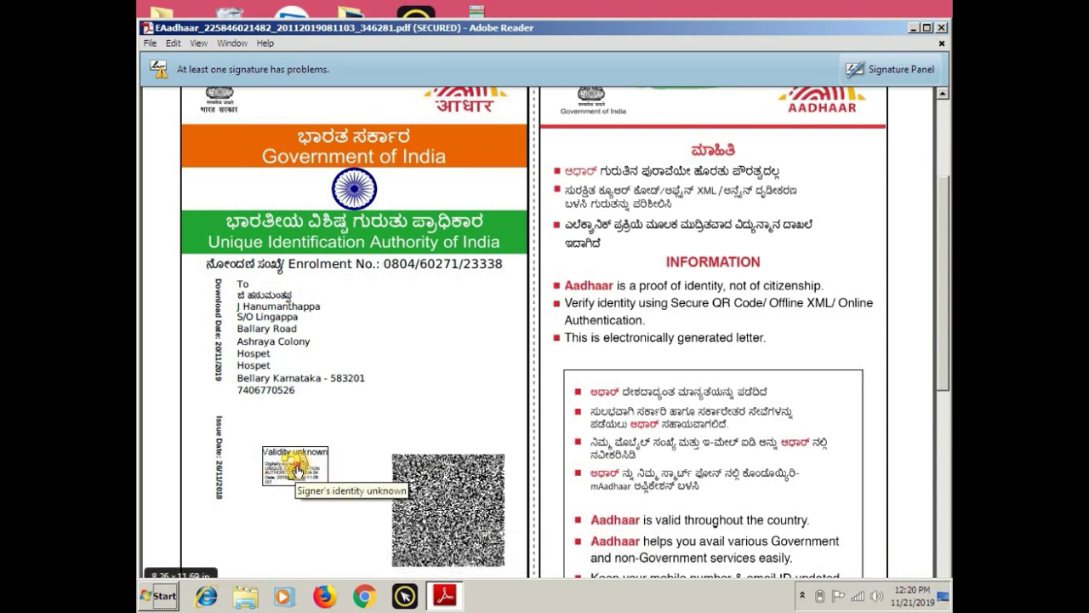
Step: Open the signature's properties and revalidate it, revealing the UIDAI certificate issued by (n)Code Solutions CA 2014
left_click(300, 469)
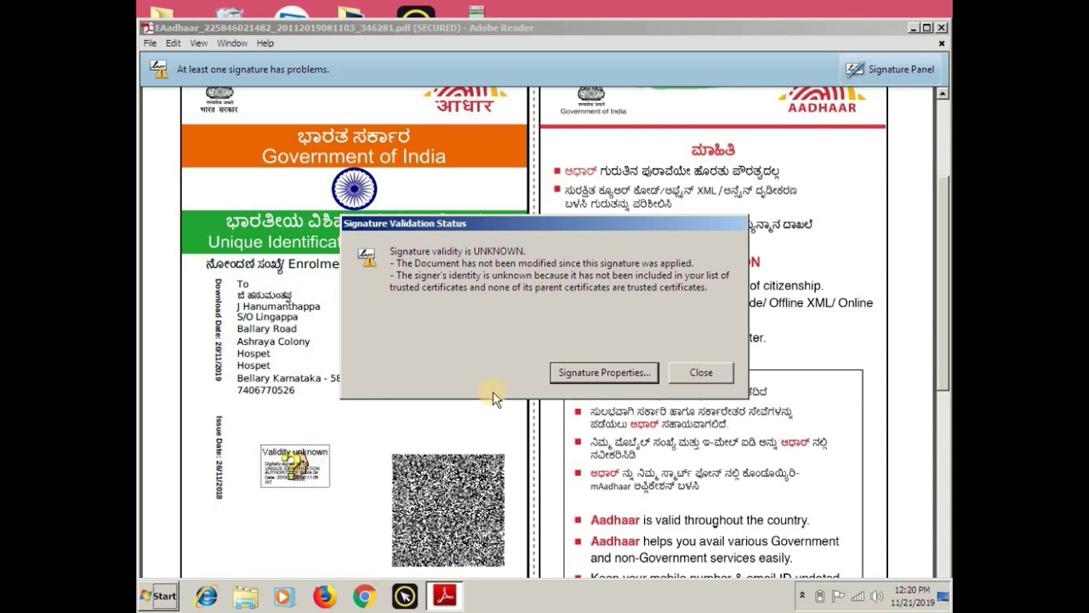
left_click(599, 378)
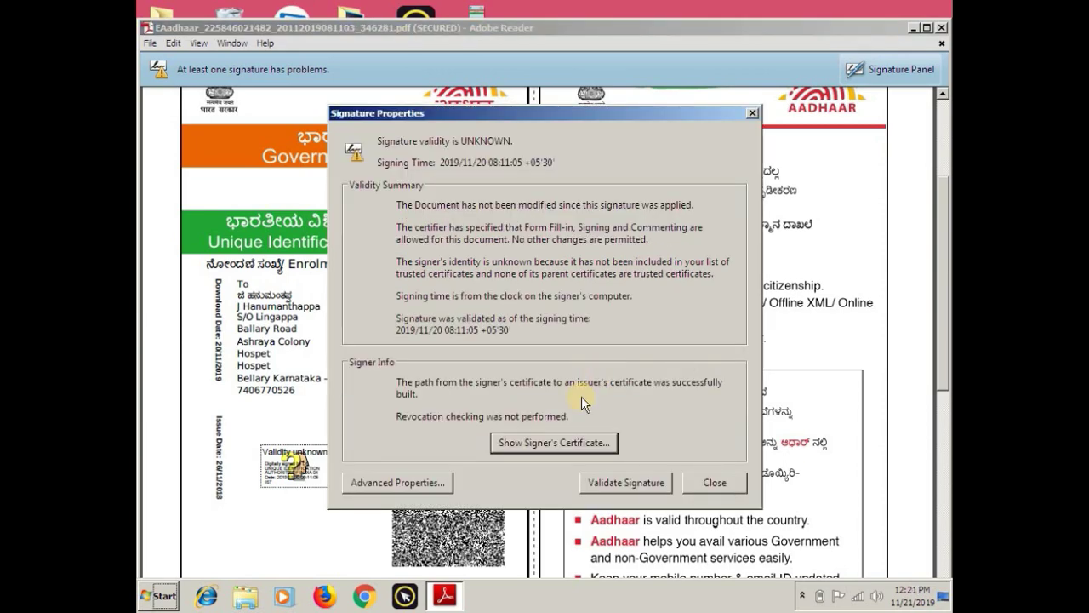
left_click(627, 481)
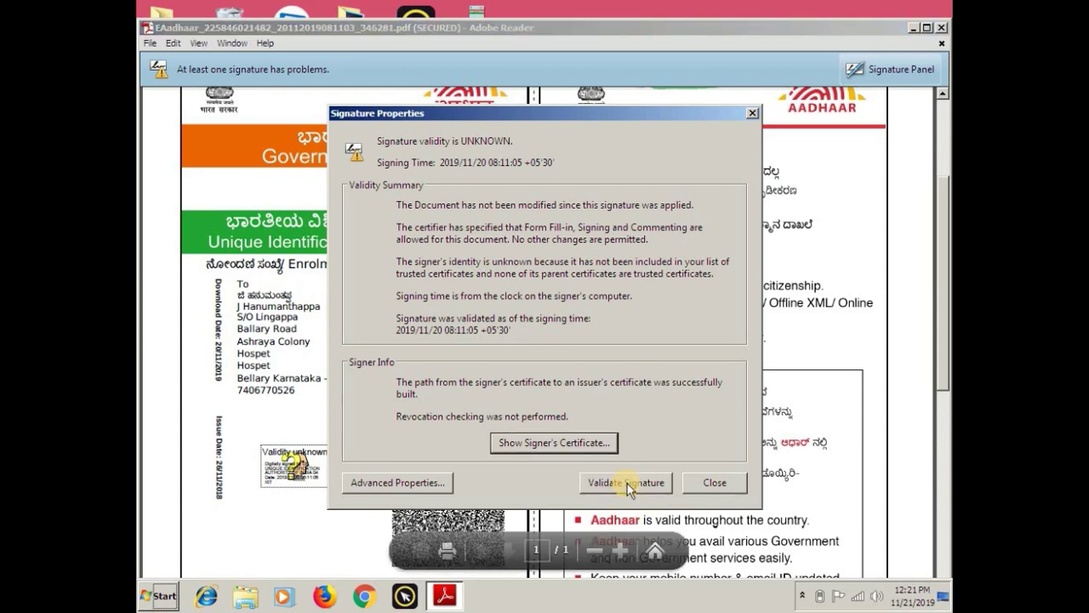
Step: Open the UIDAI certificate's Trust settings and choose to add it to trusted certificates
left_click(569, 445)
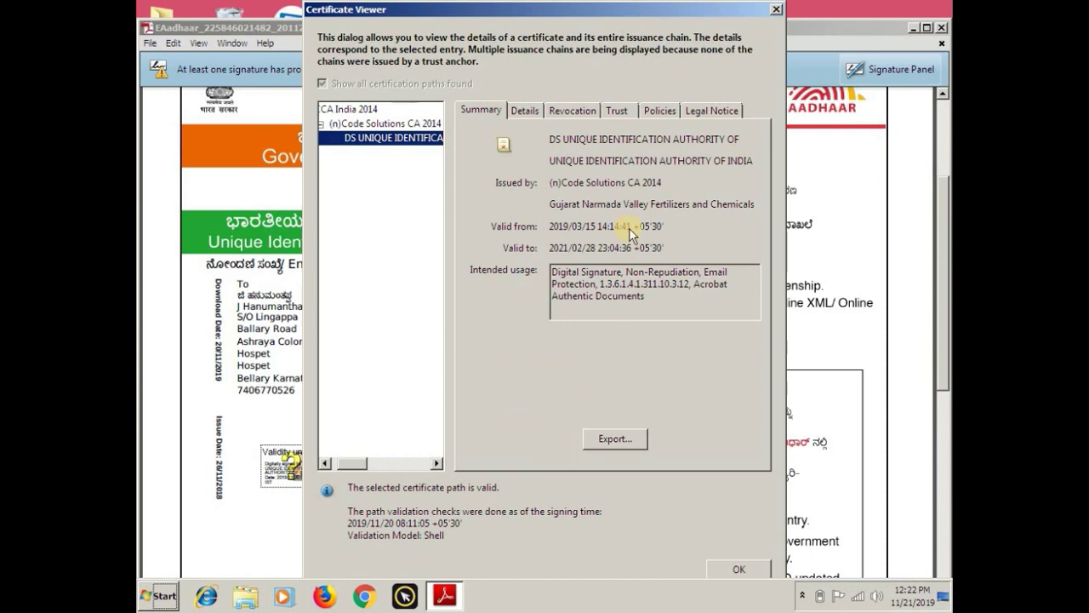
left_click(622, 112)
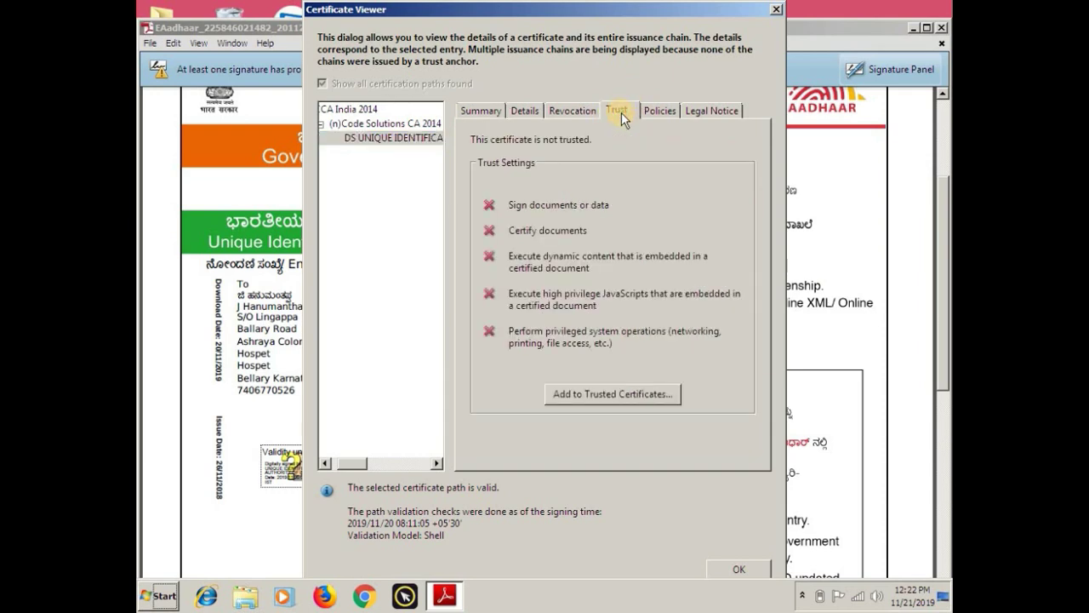
left_click(597, 396)
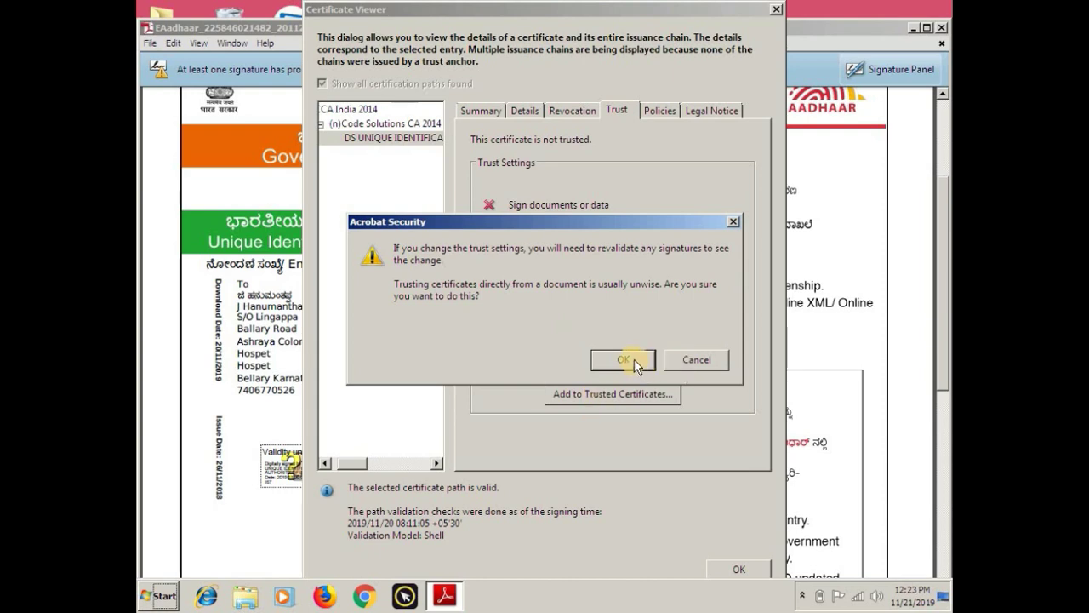
Step: Trust the UIDAI certificate for certified documents, dynamic content, high-privilege JavaScript and privileged system operations
left_click(629, 359)
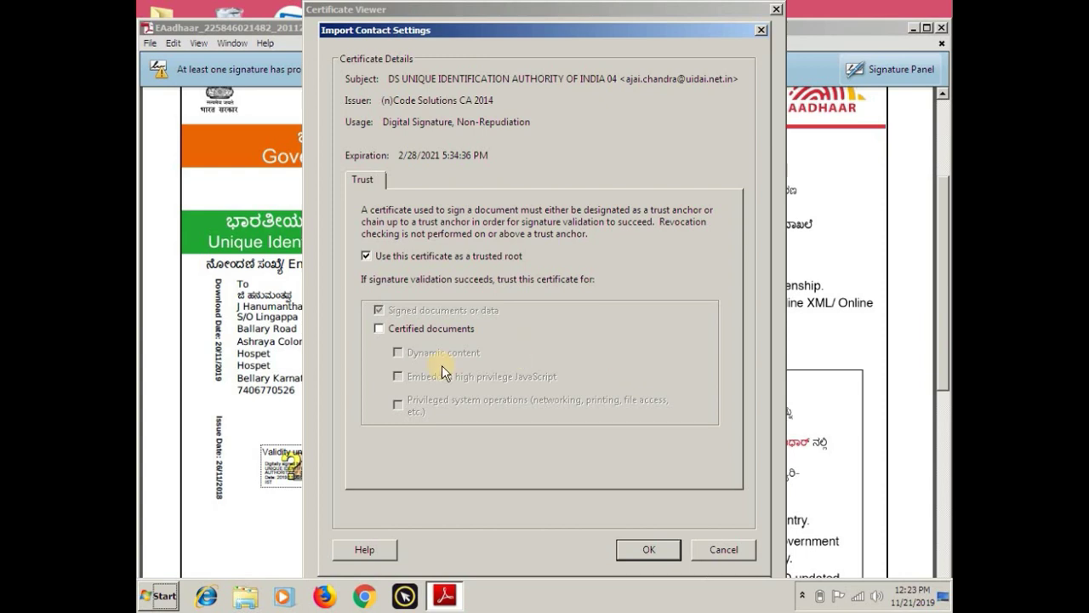
left_click(379, 329)
left_click(398, 353)
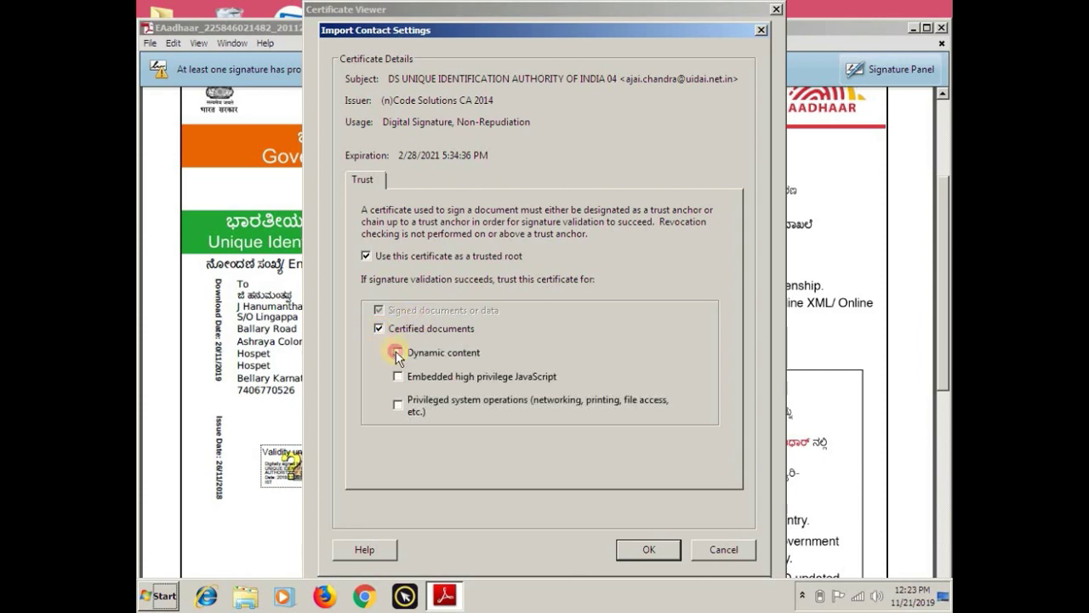
left_click(399, 377)
left_click(398, 404)
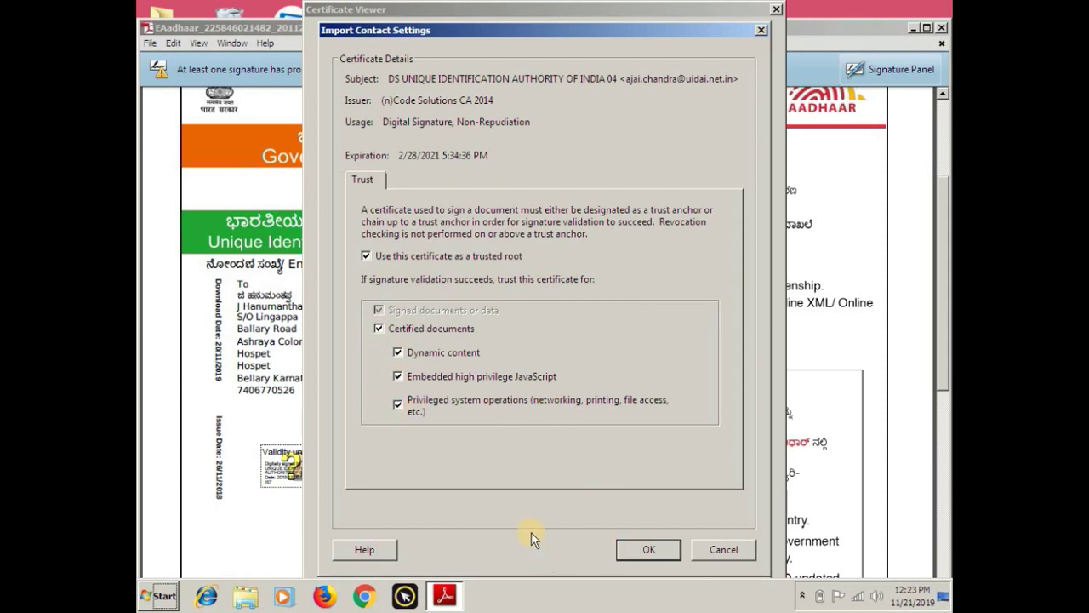
left_click(650, 549)
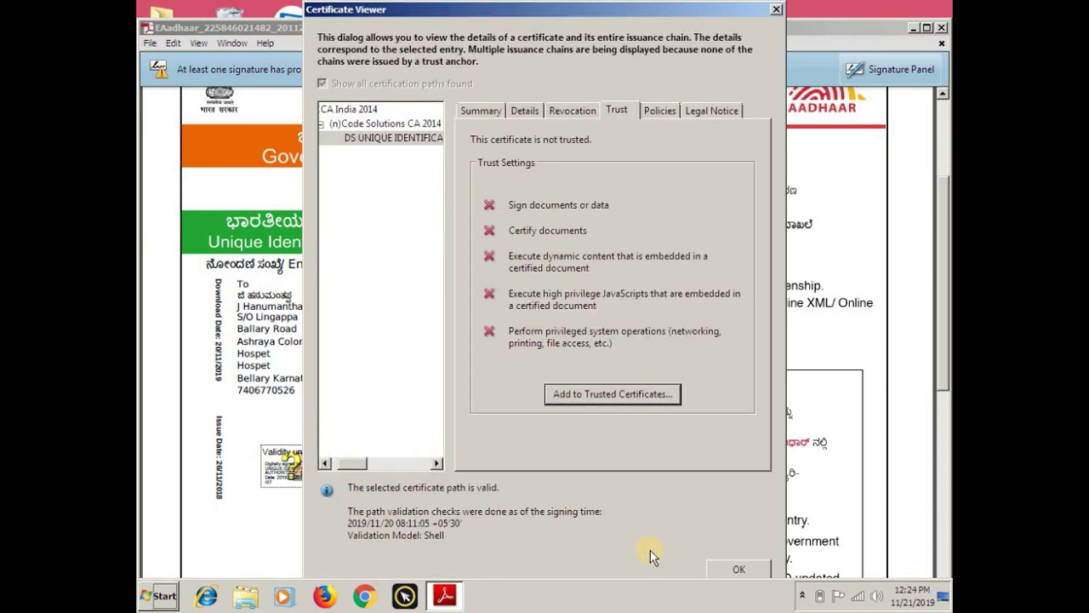
Step: Close Certificate Viewer, revalidate the signature so all signatures show valid, and close Signature Properties
left_click(739, 568)
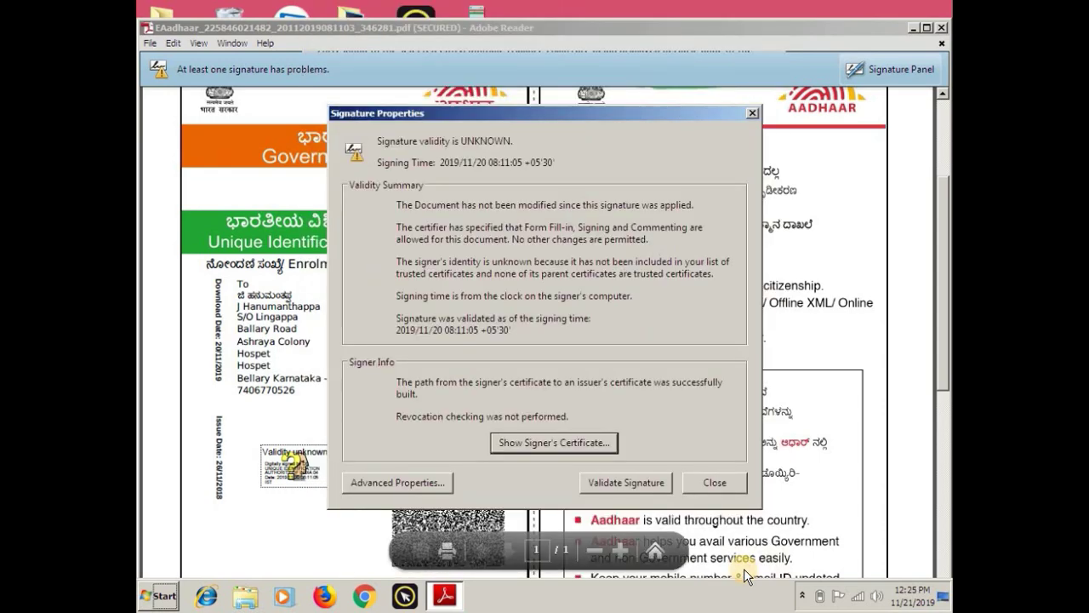
left_click(618, 483)
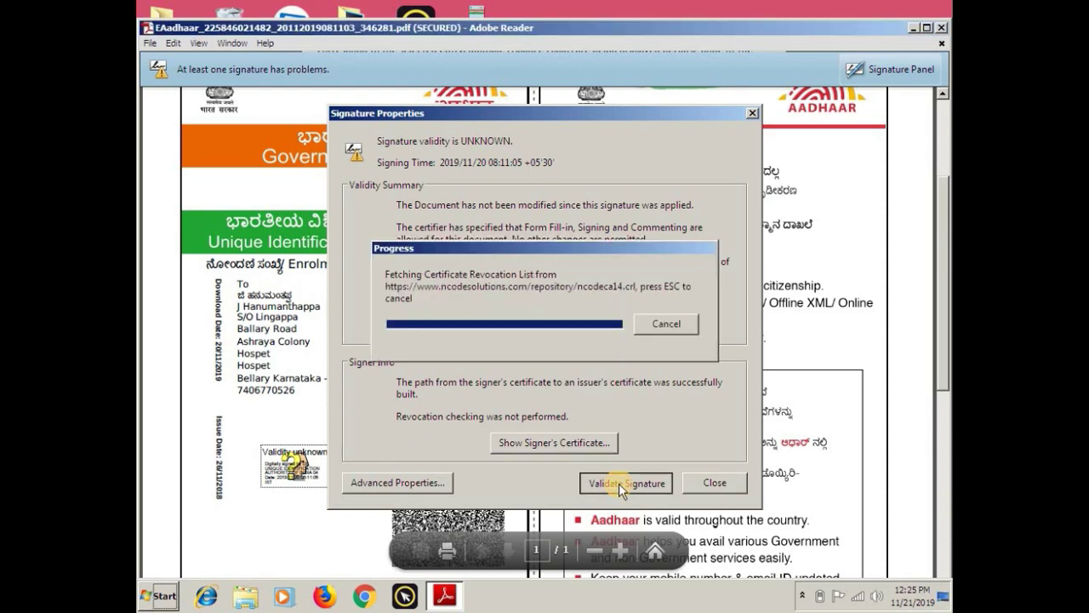
left_click(719, 490)
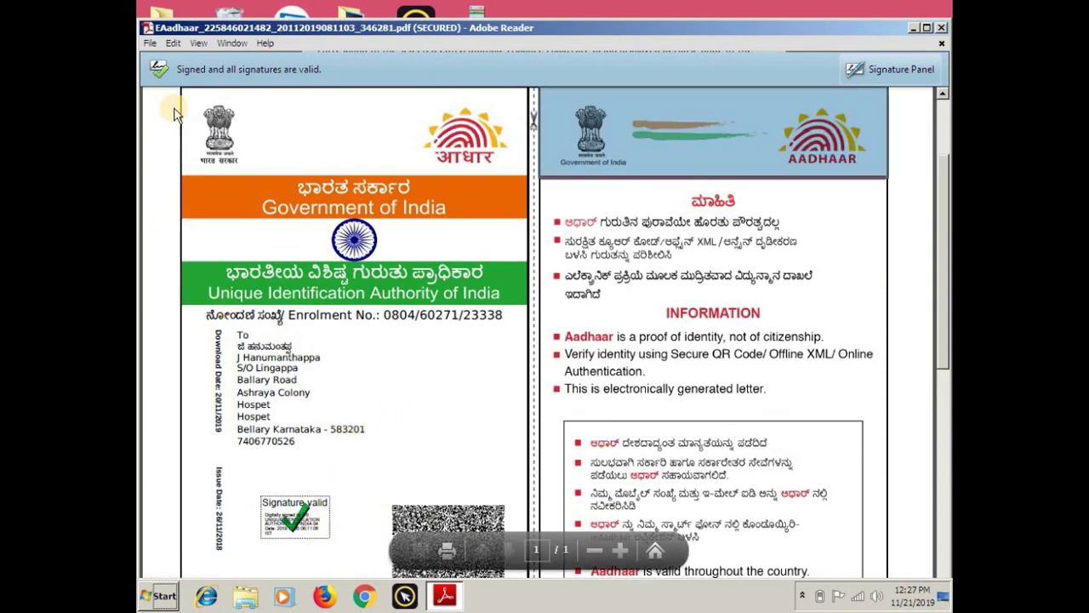
Step: Save the PDF to the Desktop, overwriting the existing same-named EAadhaar file
left_click(150, 44)
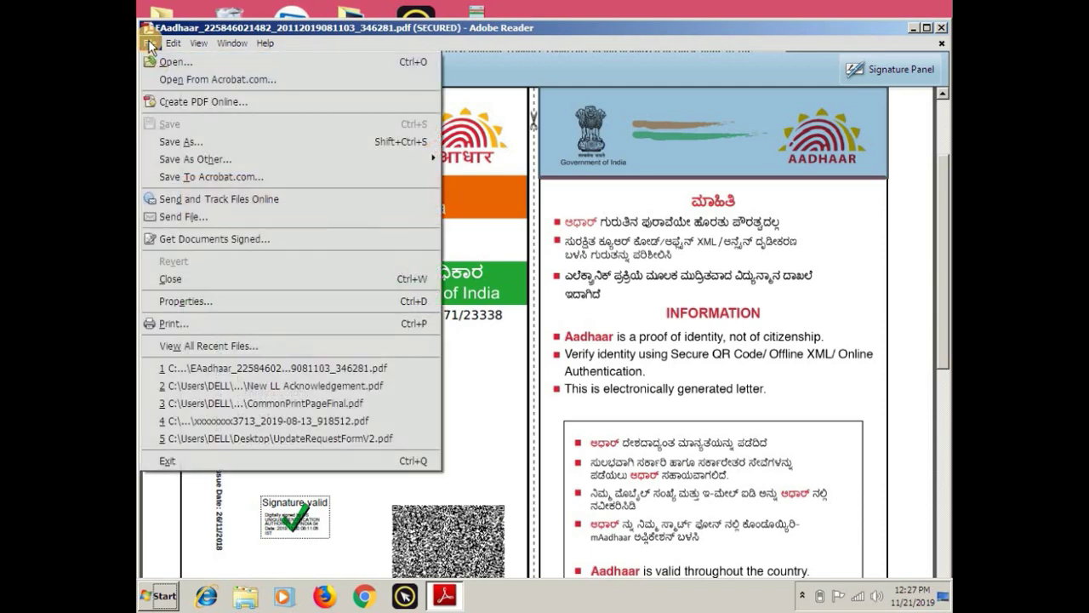
mouse_move(173, 42)
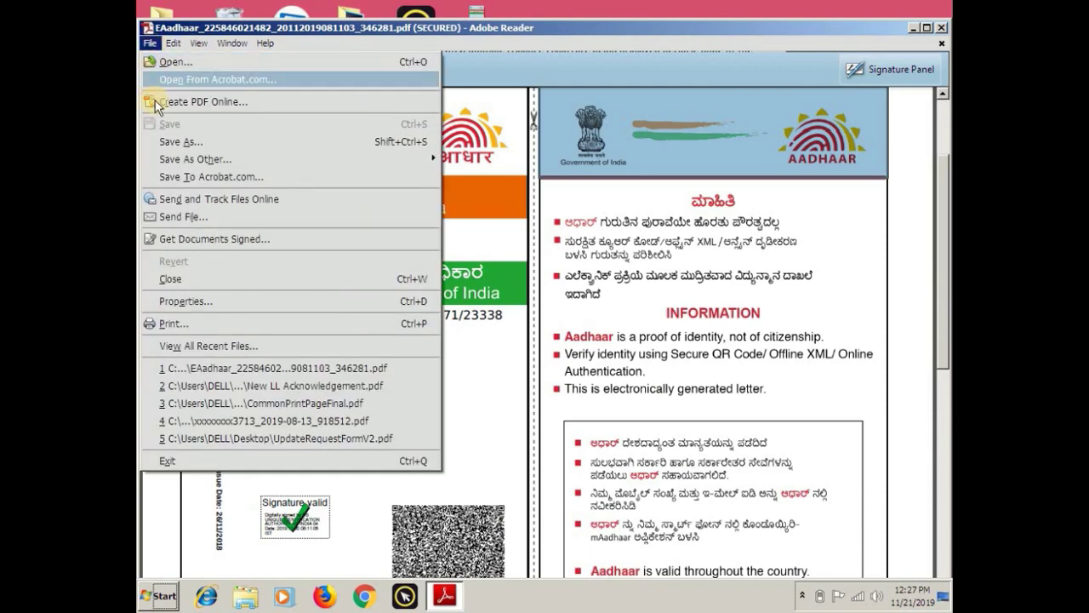
left_click(173, 142)
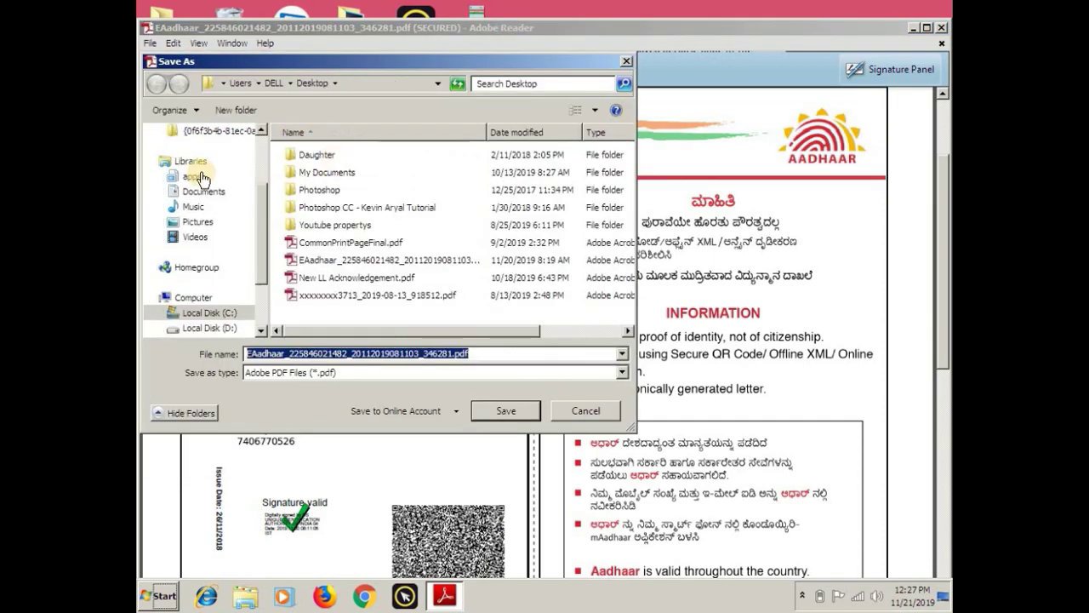
left_click(260, 128)
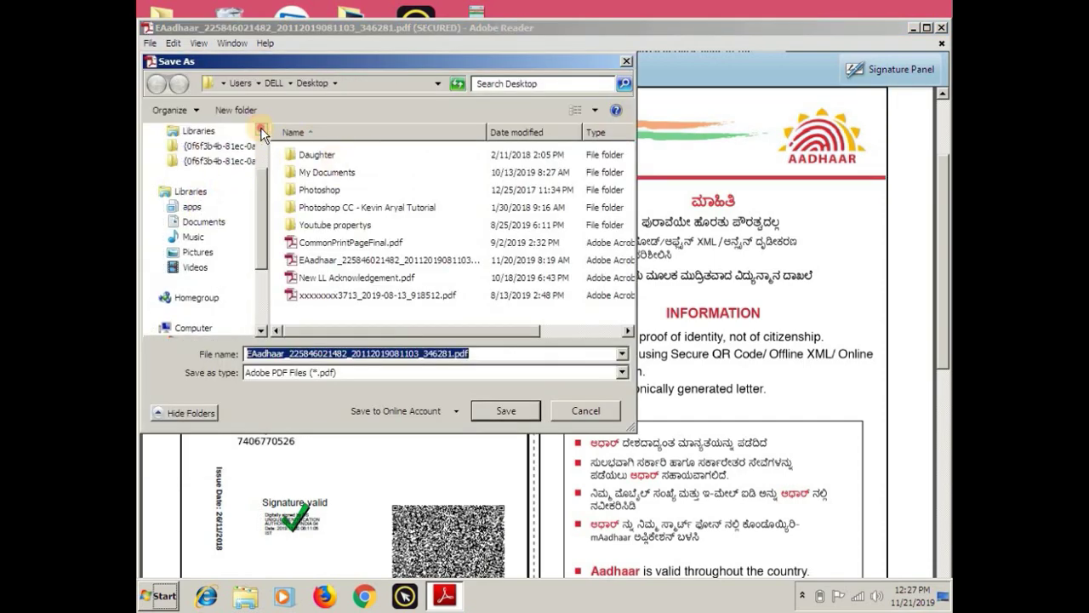
left_click(206, 156)
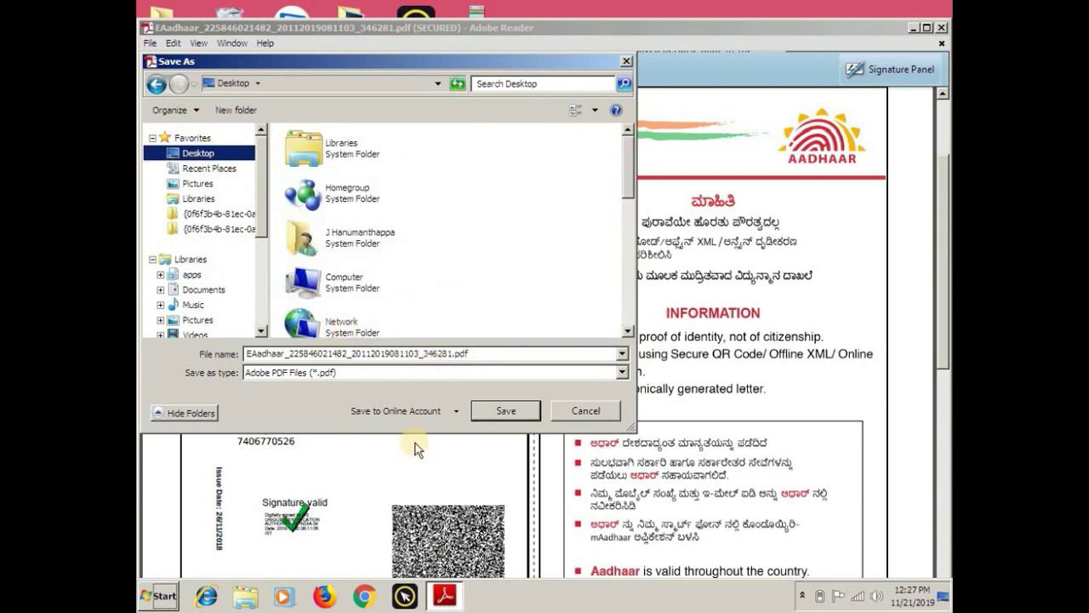
left_click(507, 411)
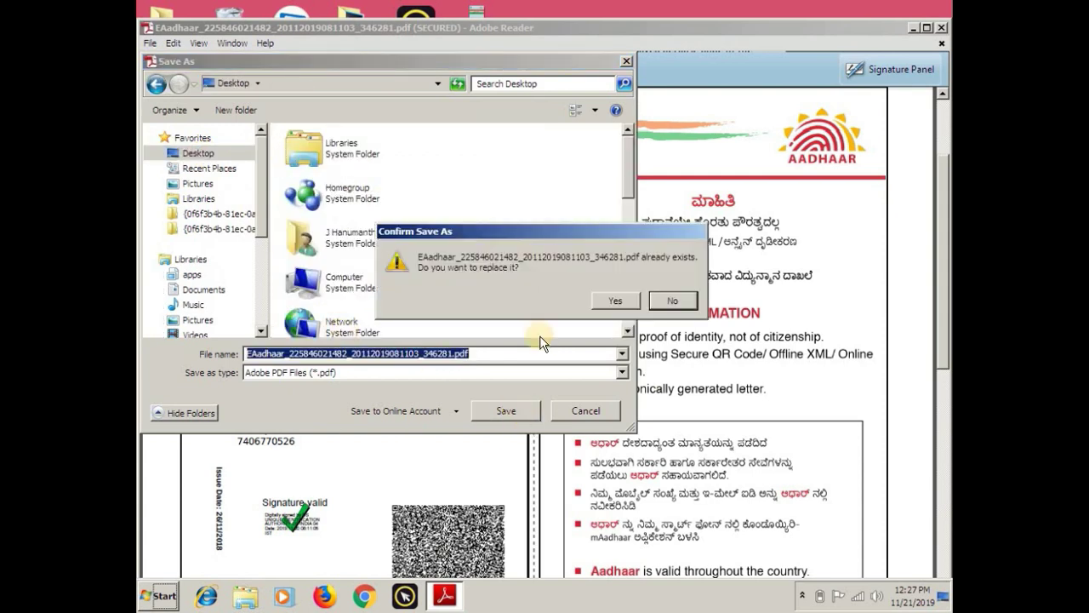
left_click(619, 301)
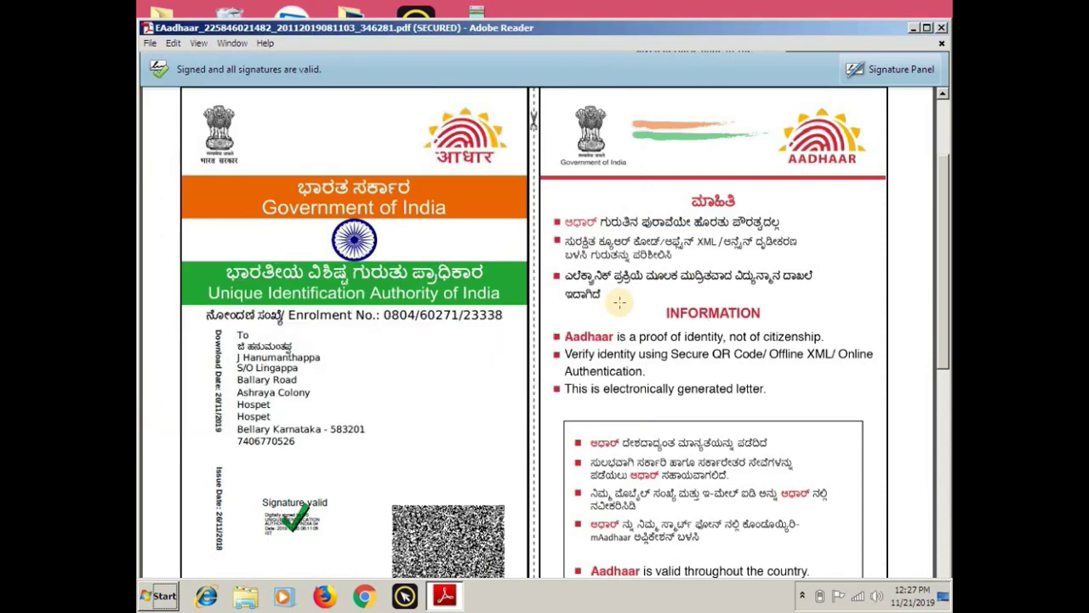